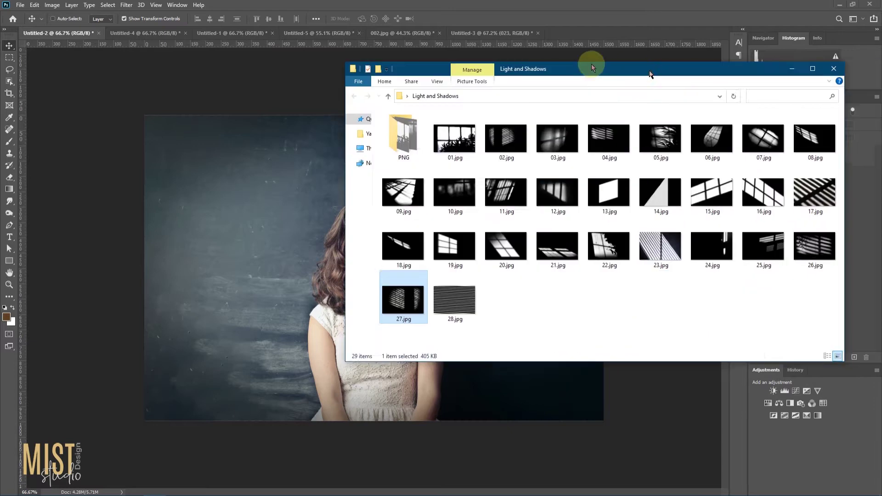
Step: Place the 27.jpg blinds photo over the portrait in Screen mode at 64% opacity, shifted left and widened
left_click_drag(643, 65, 569, 65)
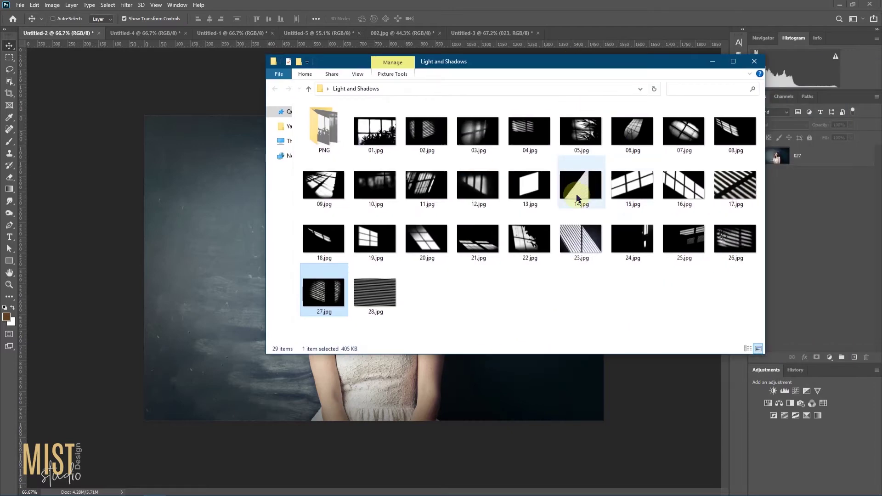
left_click_drag(324, 292, 229, 297)
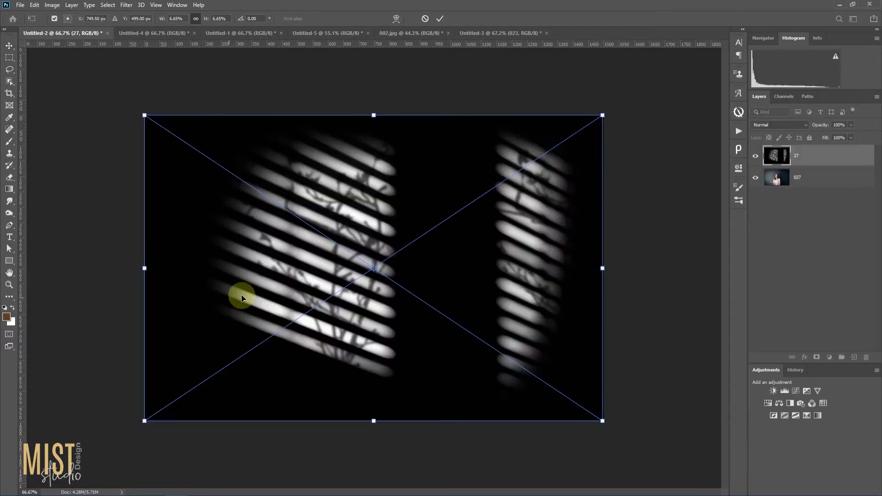
left_click(779, 124)
left_click(765, 206)
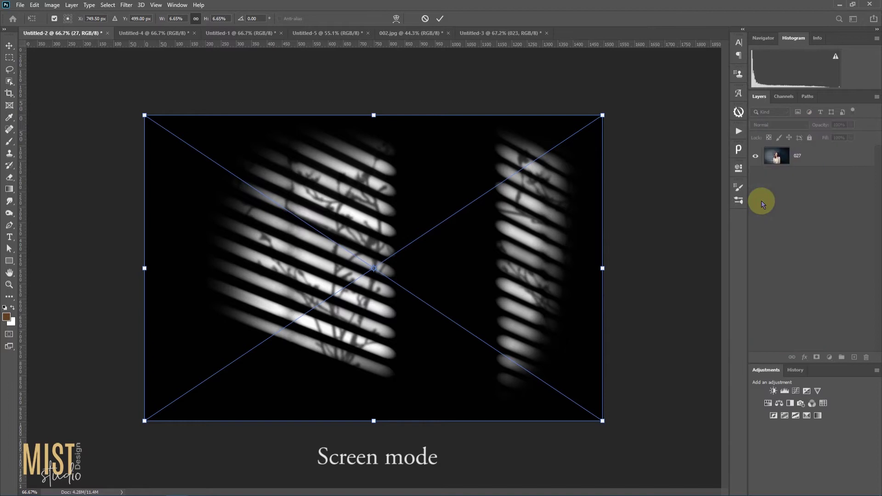
left_click_drag(452, 366, 415, 386)
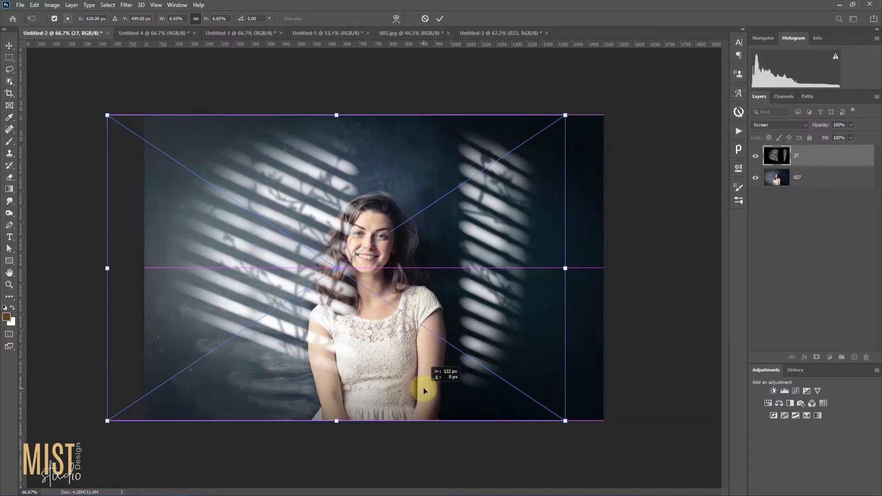
left_click_drag(567, 269, 570, 267)
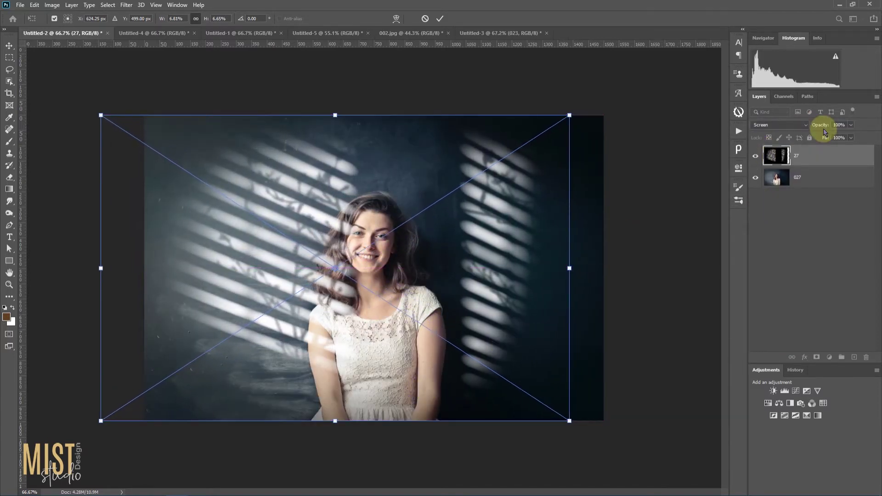
left_click_drag(822, 127, 810, 130)
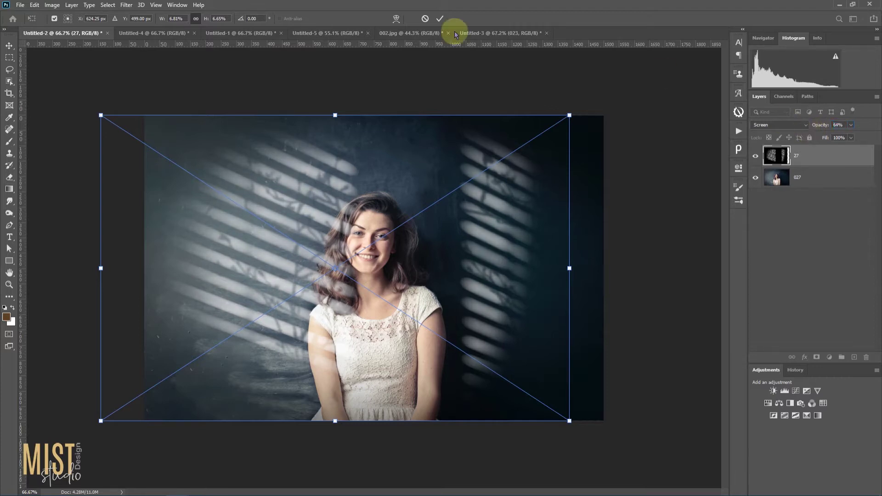
left_click(816, 357)
Step: Brush the blinds light off her face and hair on the mask, then compare with and without it
left_click(10, 142)
mouse_move(367, 216)
left_mouse_down()
mouse_move(364, 256)
mouse_move(351, 256)
mouse_move(335, 275)
mouse_move(349, 318)
mouse_move(329, 342)
left_mouse_up()
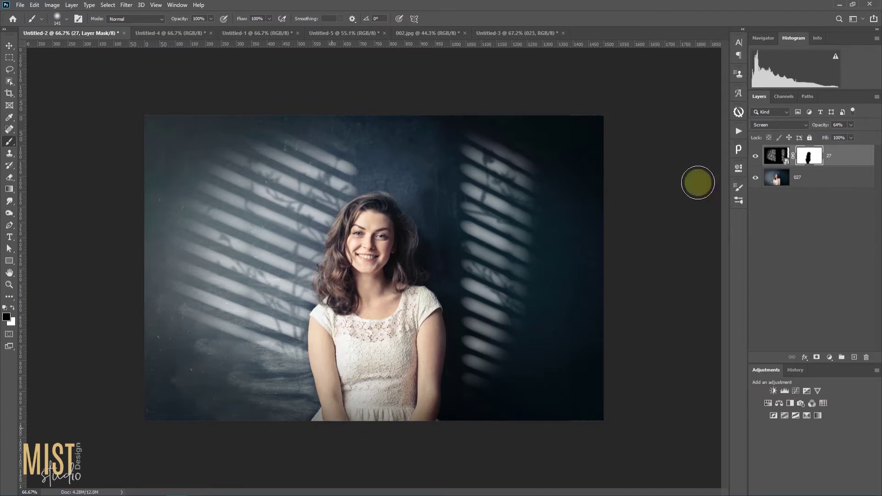
left_click(756, 157)
left_click(756, 156)
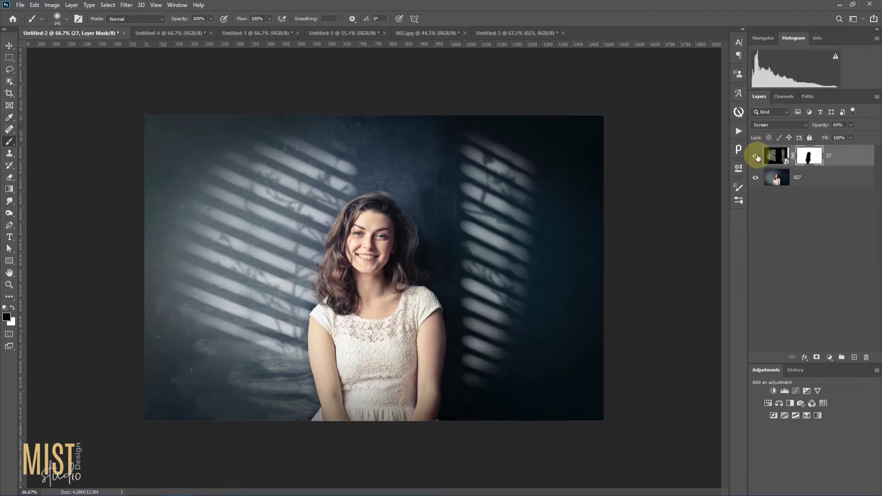
Step: Place the 09.jpg window shadow on the man's photo, flipped horizontally, at 51% opacity
left_click(176, 33)
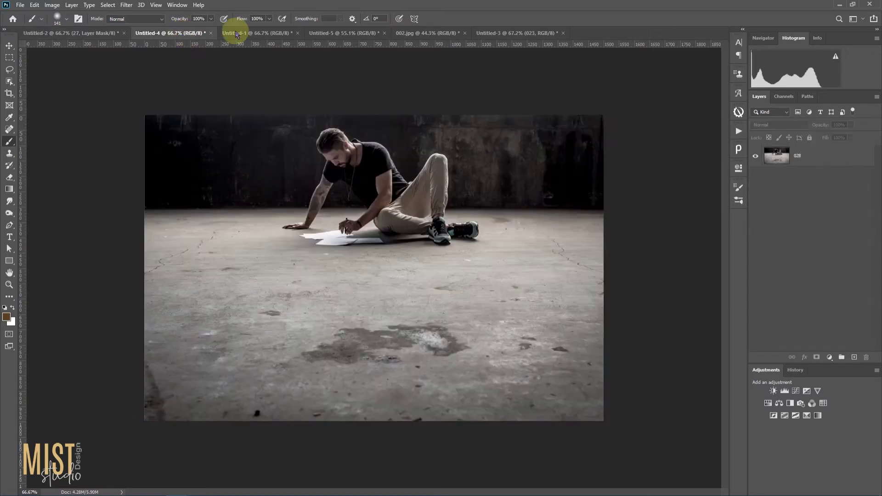
key("alt+Tab")
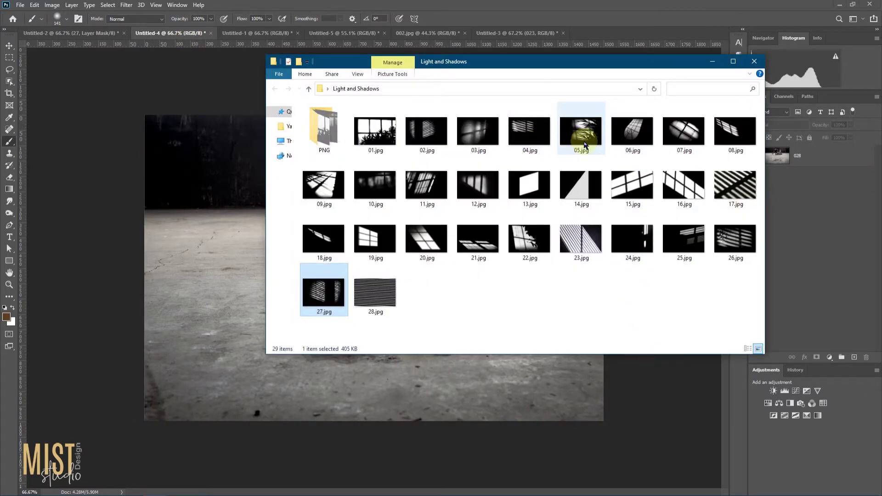
left_click(242, 290)
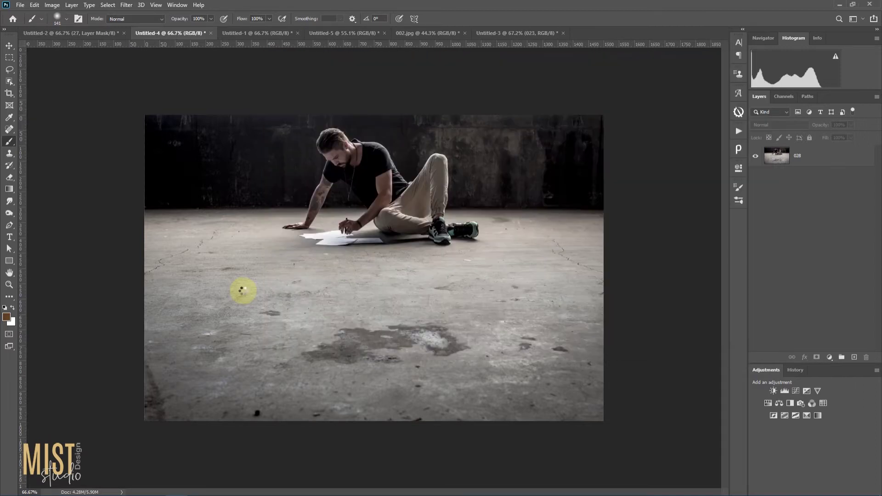
left_click_drag(243, 290, 257, 288)
right_click(494, 270)
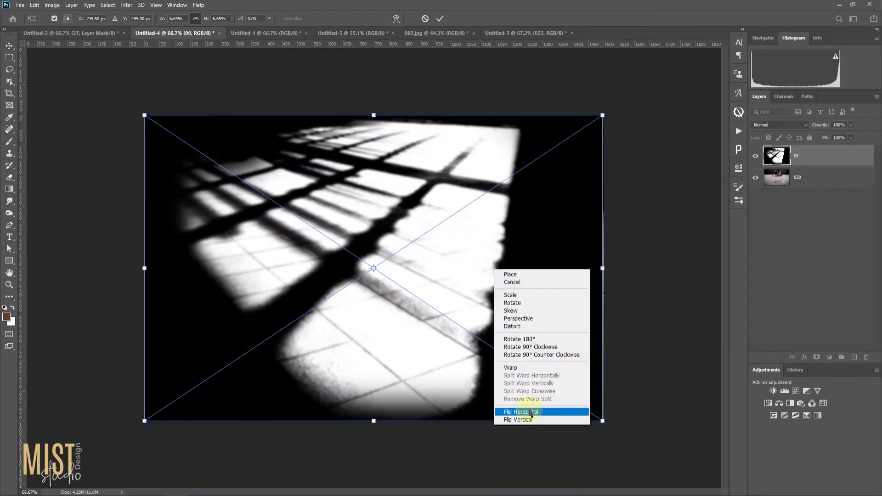
left_click(531, 412)
mouse_move(823, 126)
left_mouse_down()
mouse_move(790, 129)
mouse_move(803, 128)
left_mouse_up()
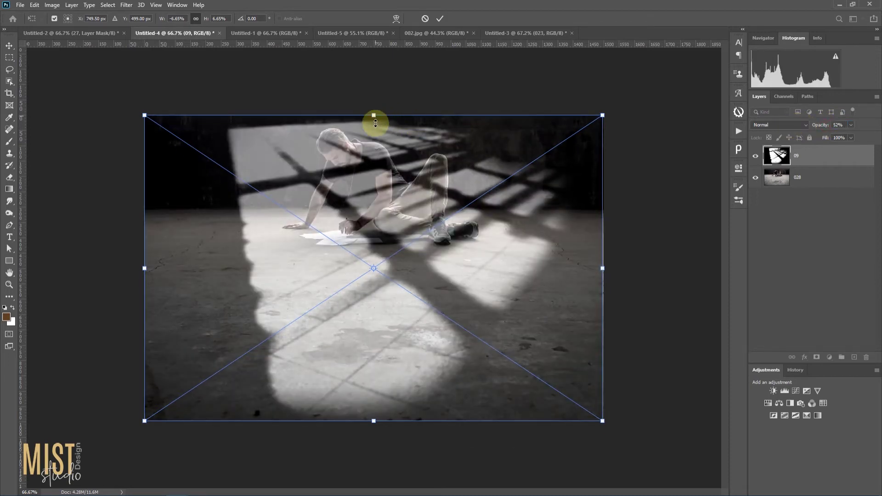
Step: Squash the shadow down and stretch it left so it covers only the floor
left_click_drag(375, 122, 375, 210)
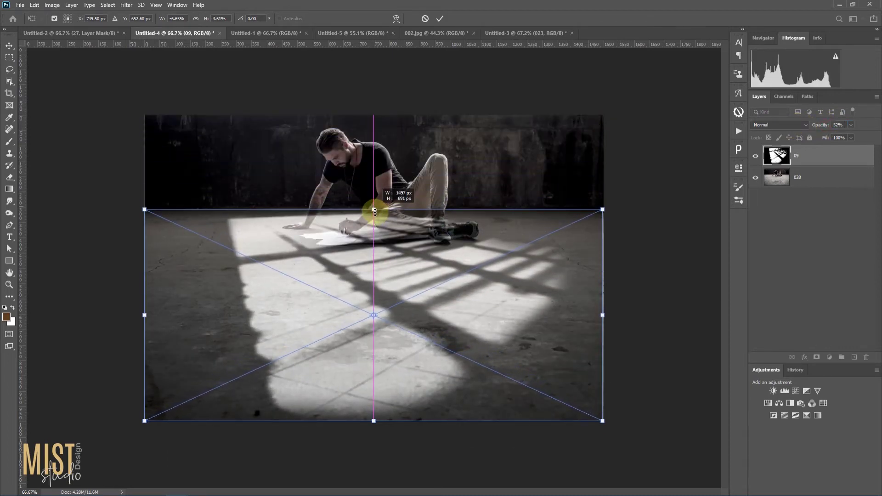
left_click_drag(144, 315, 67, 311)
left_click(439, 18)
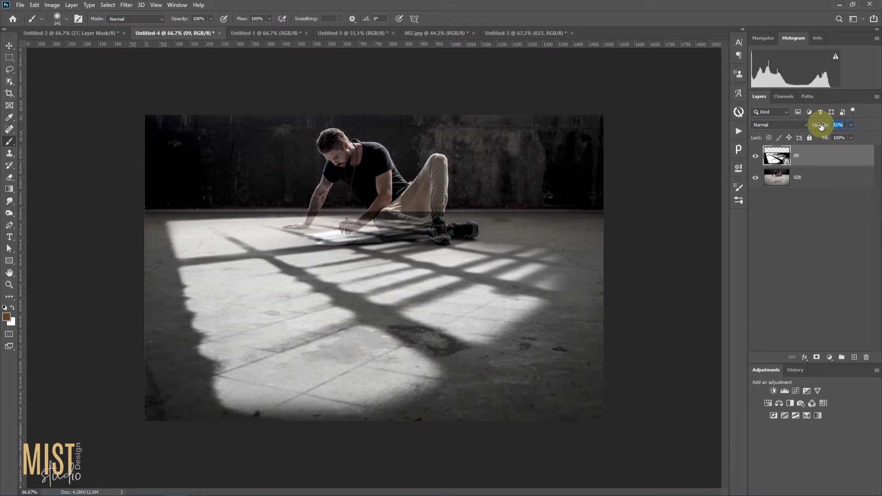
key("ctrl+t")
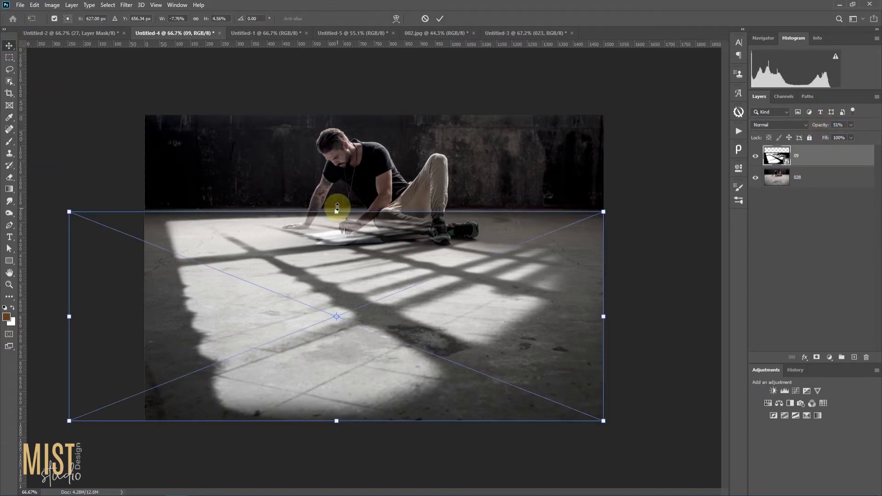
left_click_drag(337, 209, 337, 205)
left_click(440, 19)
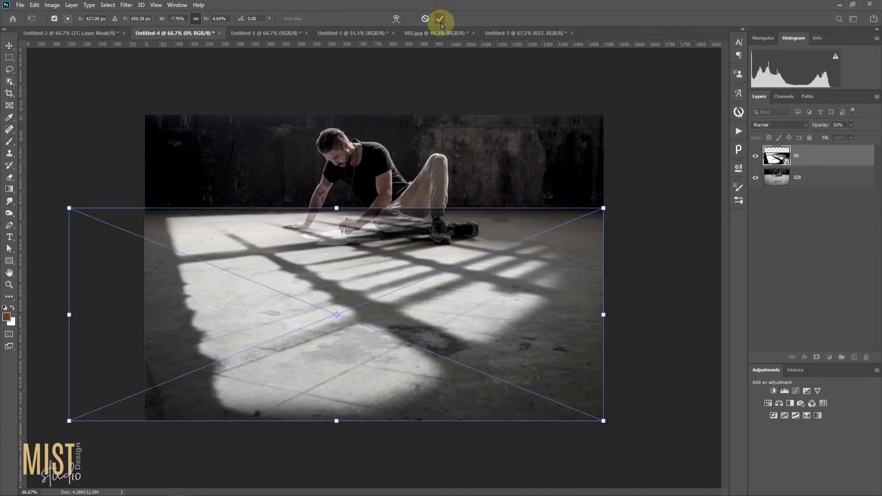
Step: Add a mask to the window shadow and paint black over the man's hand and pencil
left_click(816, 358)
left_click(10, 141)
scroll(404, 197, "up", 1)
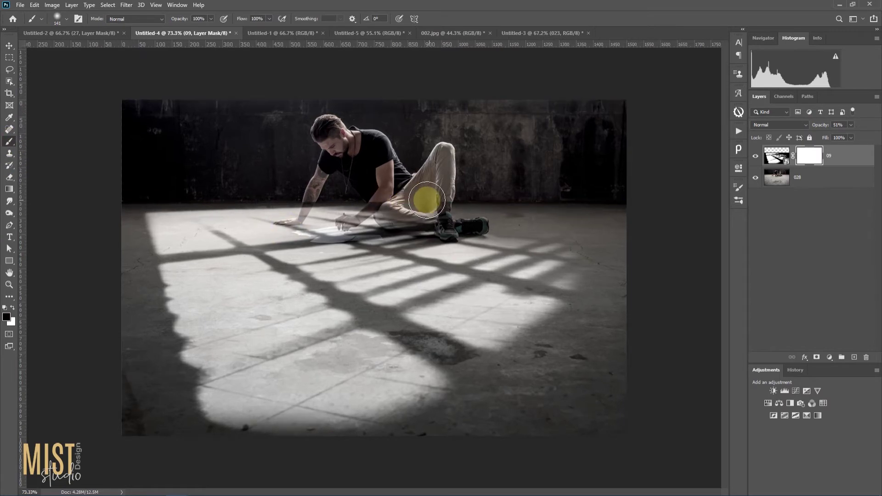
key("bracketleft")
key("bracketleft")
key("bracketleft")
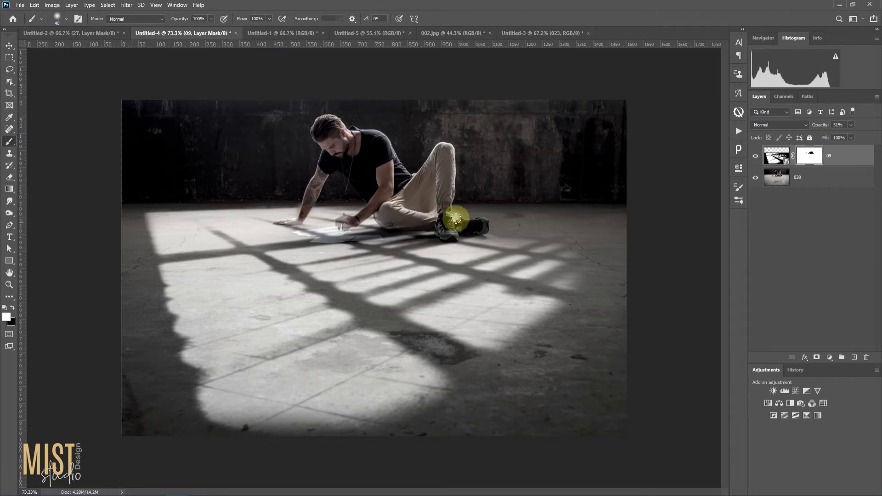
key("x")
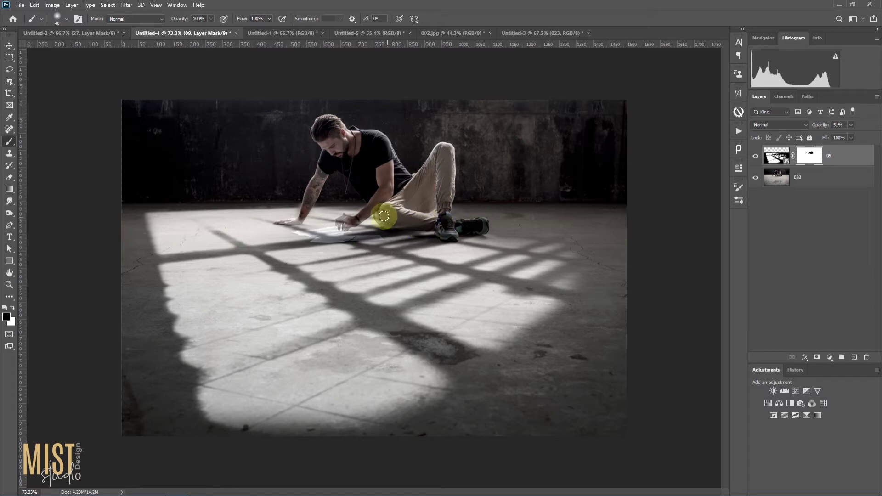
type("73")
left_click_drag(347, 223, 373, 209)
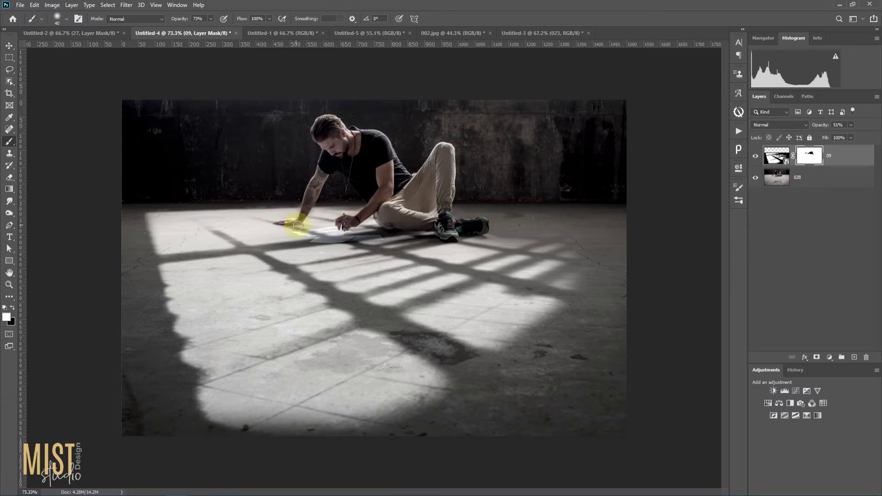
Step: Lower the window-shadow layer to 39% opacity and compare with and without it
scroll(298, 226, "down", 3)
left_click_drag(821, 126, 818, 126)
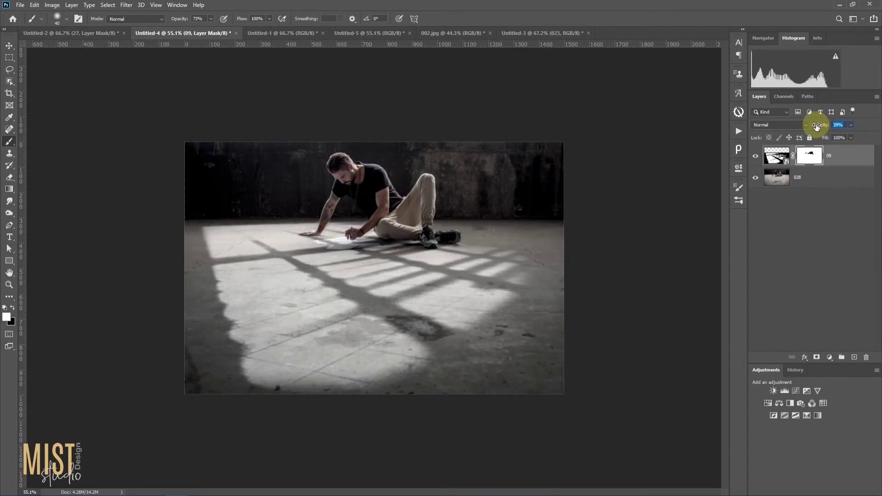
left_click(757, 157)
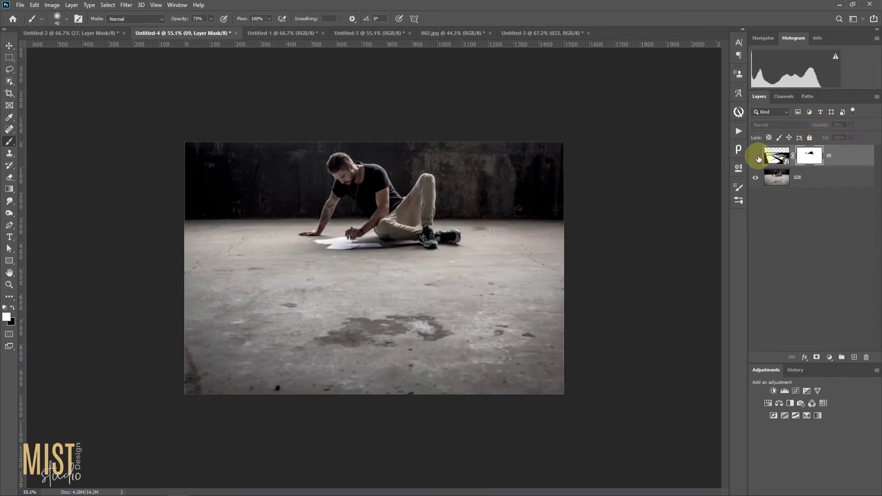
left_click(758, 159)
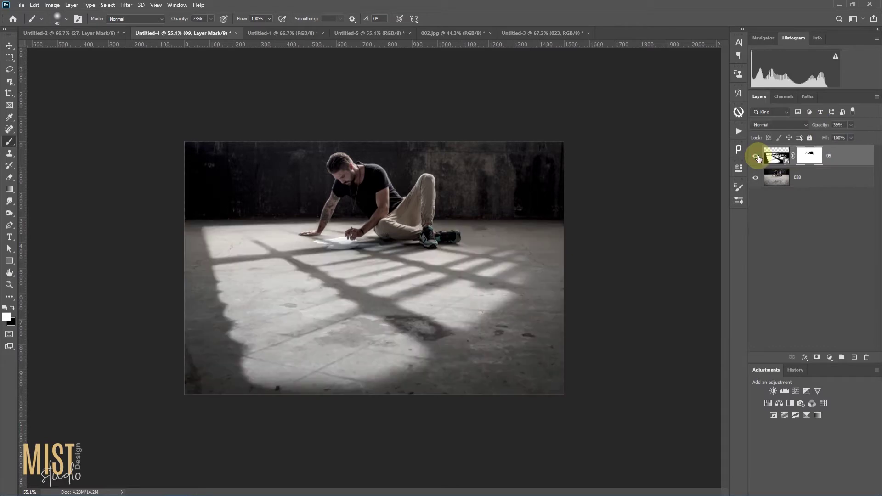
Step: Place the 01 window-and-plant shadow on the lilac-wall portrait at reduced opacity
left_click(290, 33)
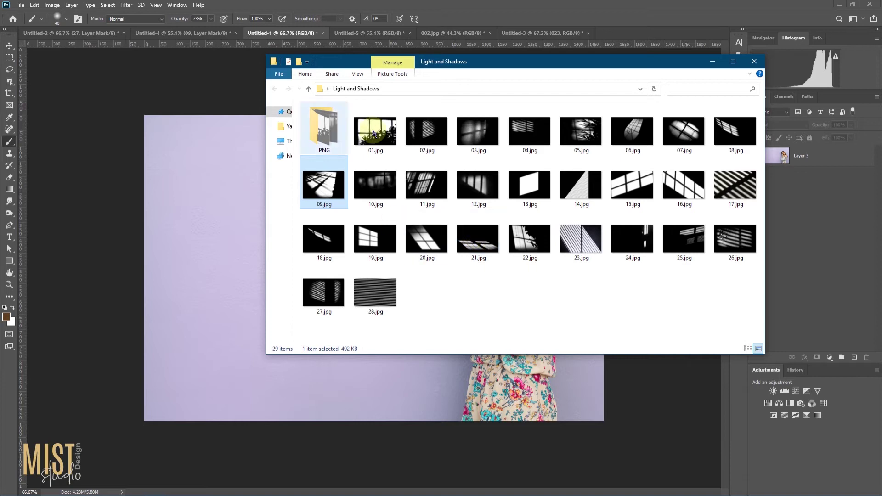
left_click_drag(374, 130, 248, 248)
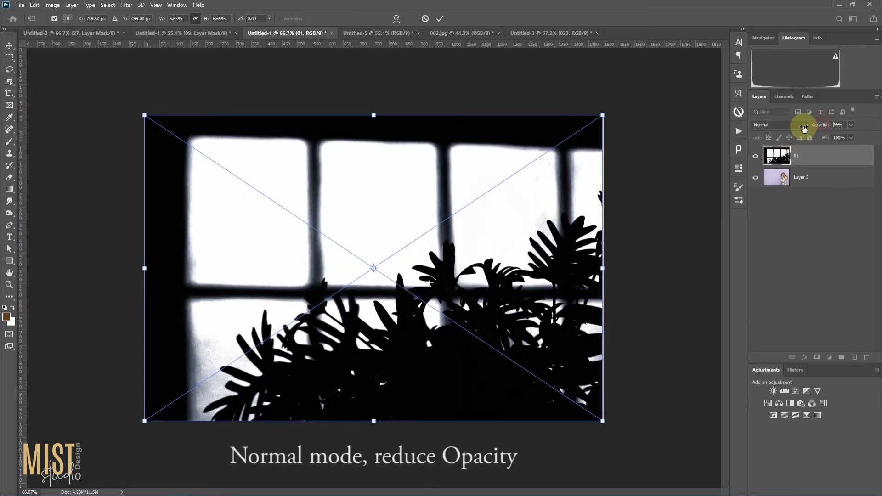
left_click_drag(823, 125, 798, 130)
left_click(755, 155)
Step: Auto-select the woman and mask the plant shadow off her, fading it to about 11%
left_click(780, 176)
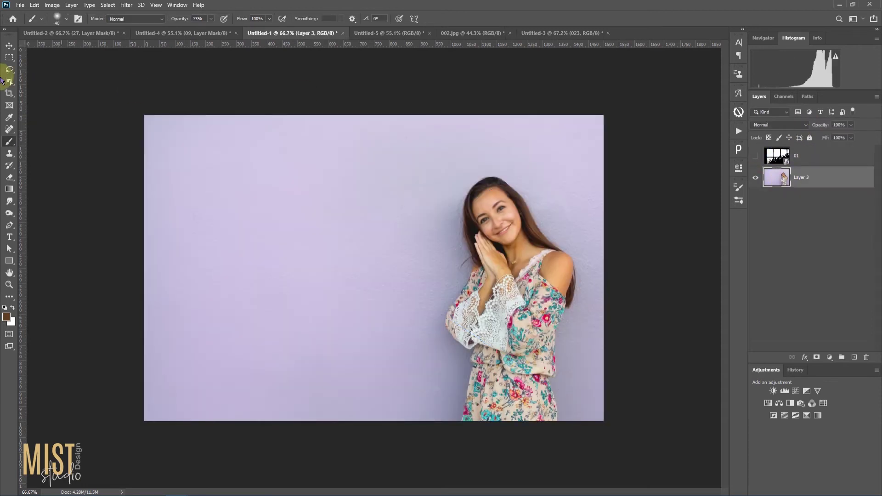
left_click(10, 82)
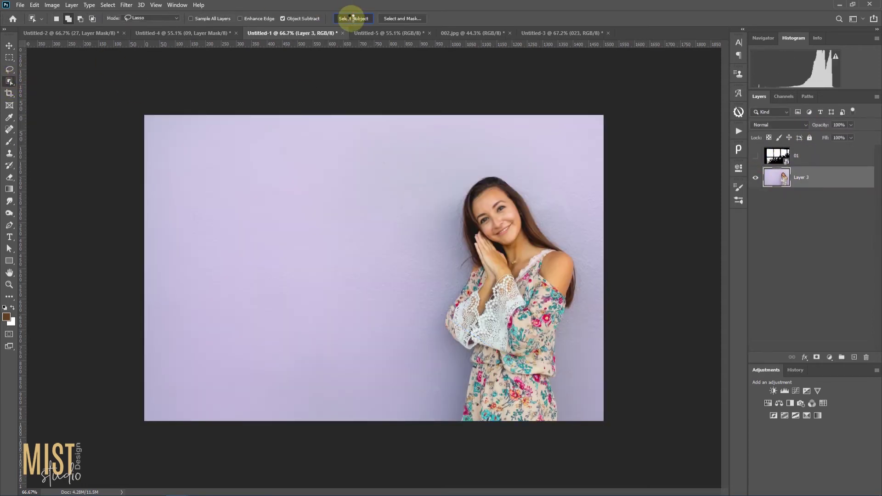
left_click(352, 18)
left_click(755, 156)
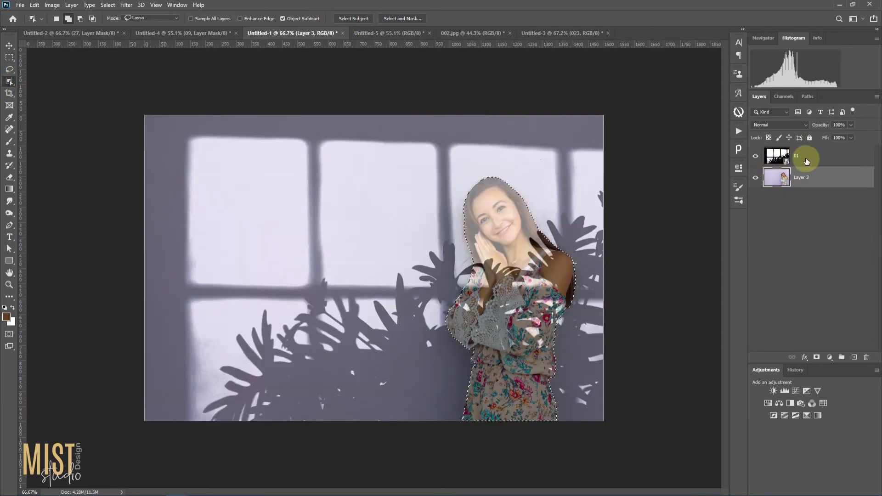
left_click(817, 358)
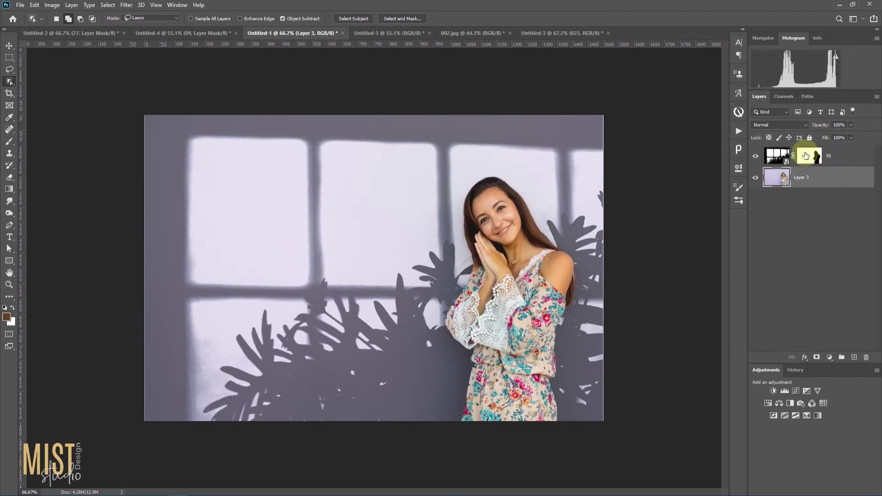
left_click(771, 158)
left_click_drag(823, 125, 807, 131)
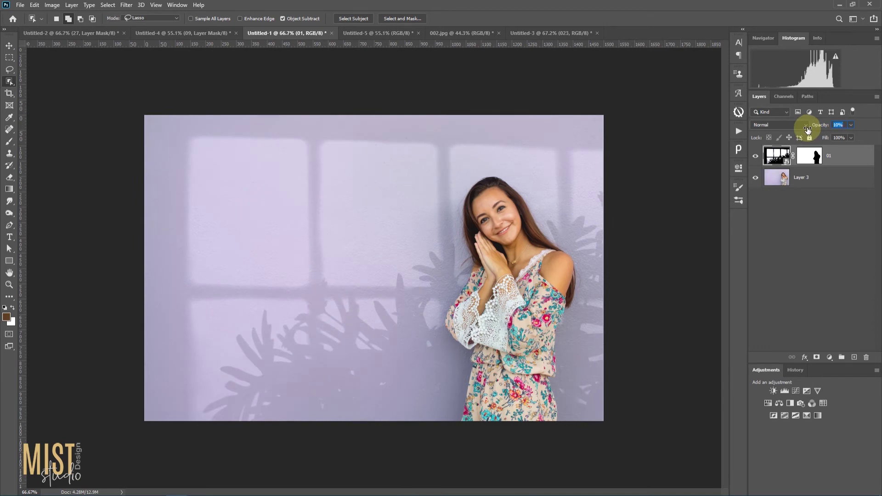
Step: Refine the plant shadow's mask with a ~235 px black brush and compare the result
left_click(811, 156)
key("d")
key("x")
left_click(10, 141)
left_click_drag(533, 324, 570, 314)
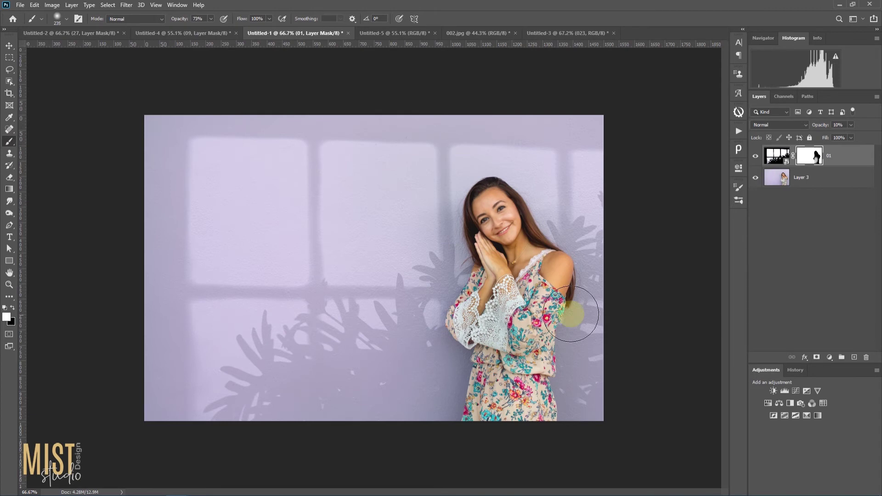
key("x")
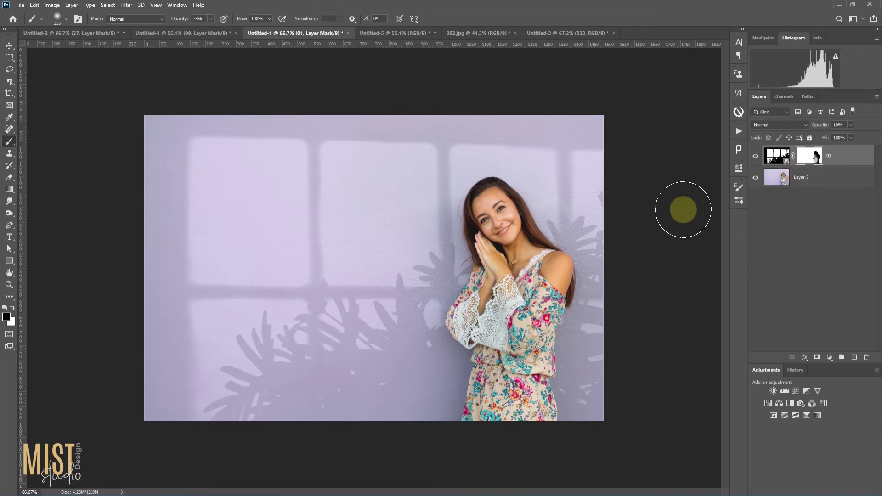
left_click(756, 156)
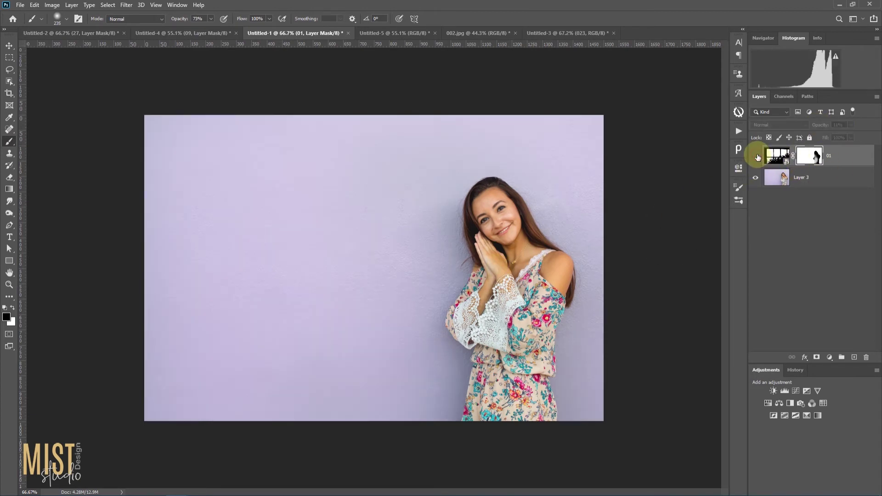
left_click(755, 157)
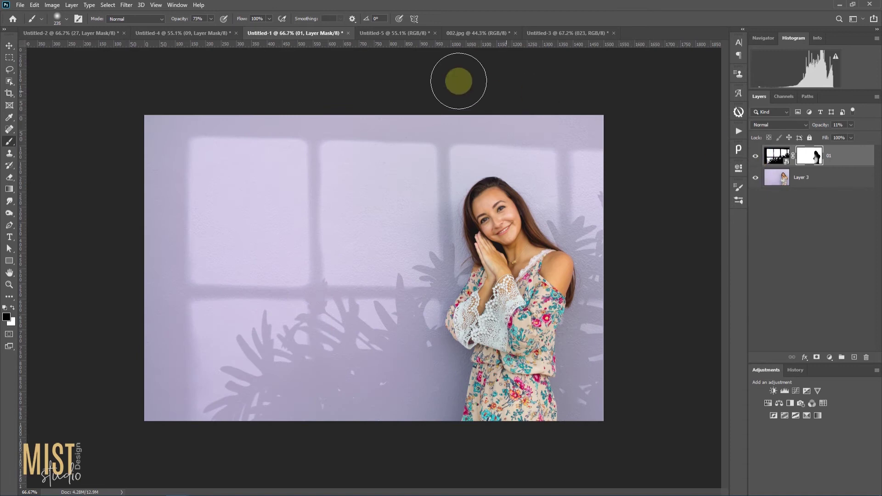
left_click(393, 35)
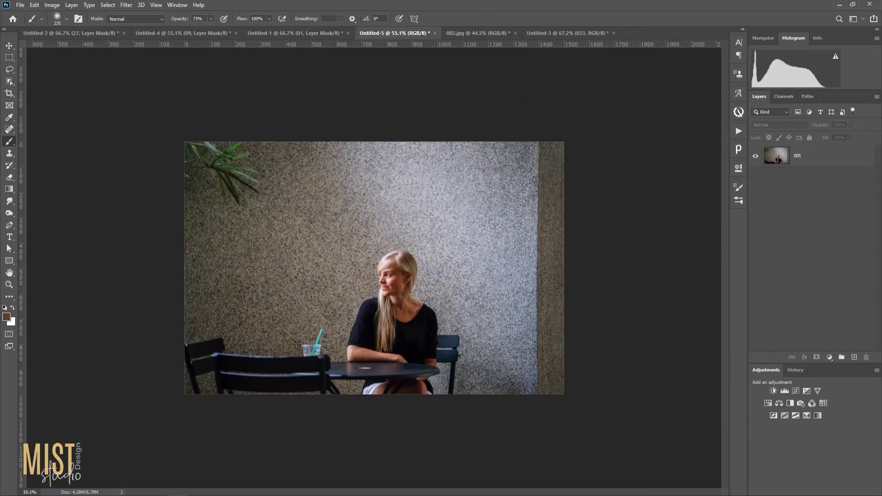
Step: Place the 05 leafy blinds shadow on the café photo, flipped horizontally, in Soft Light at 57%
key("alt+Tab")
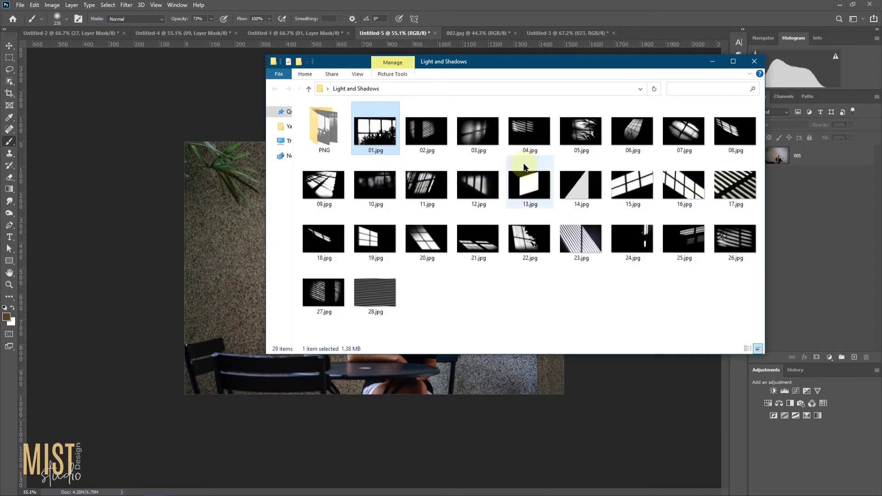
left_click_drag(580, 133, 244, 292)
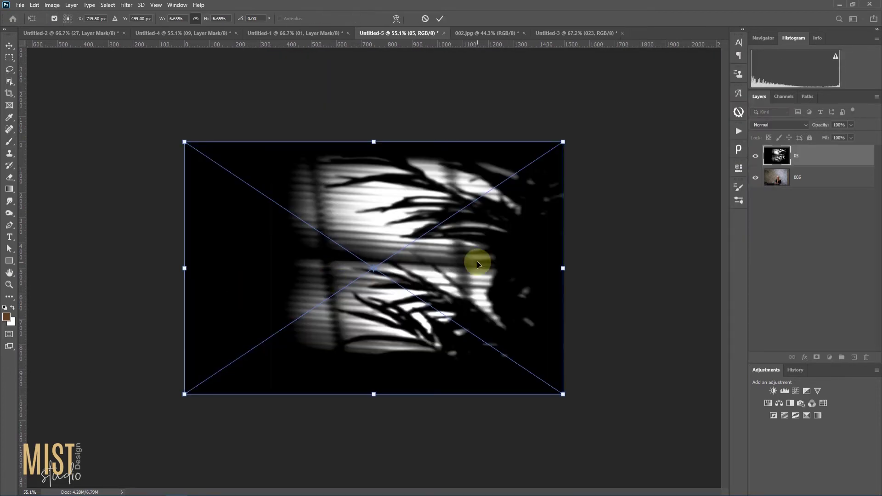
right_click(477, 259)
left_click(511, 407)
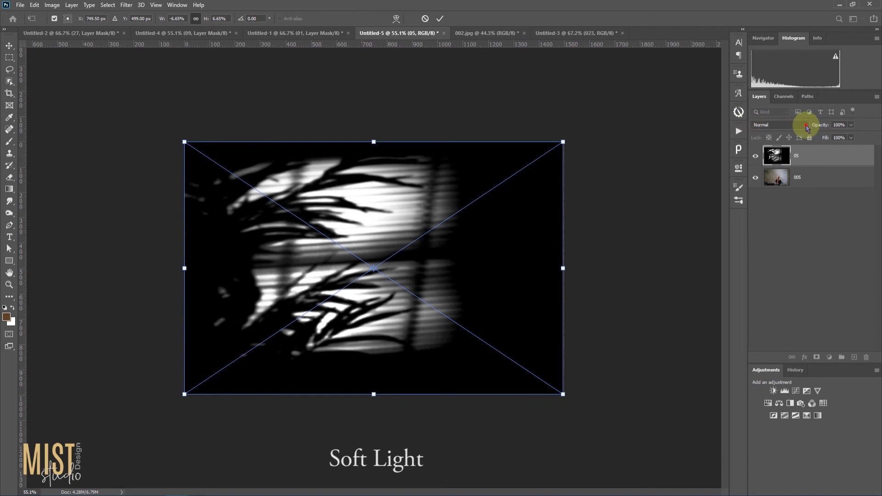
left_click(807, 125)
left_click(771, 241)
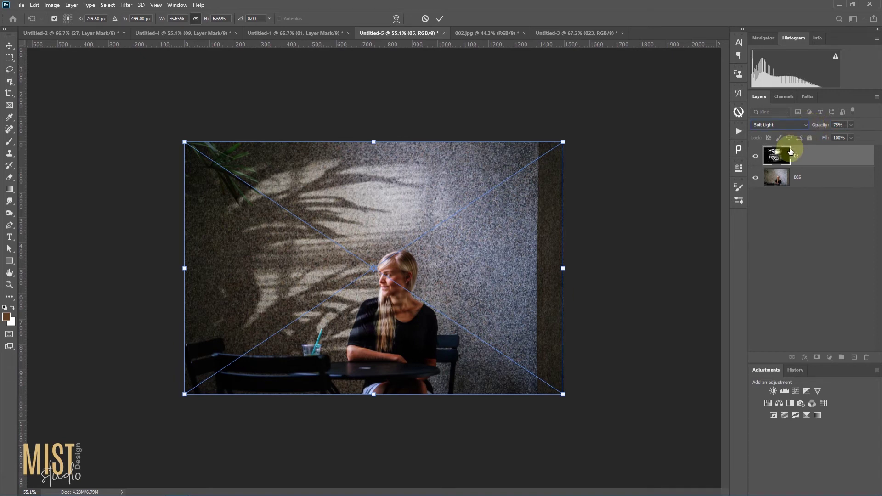
key("Return")
Step: Mask the shadow and brush it off the woman's face with a small soft brush, then compare
left_click(816, 357)
key("b")
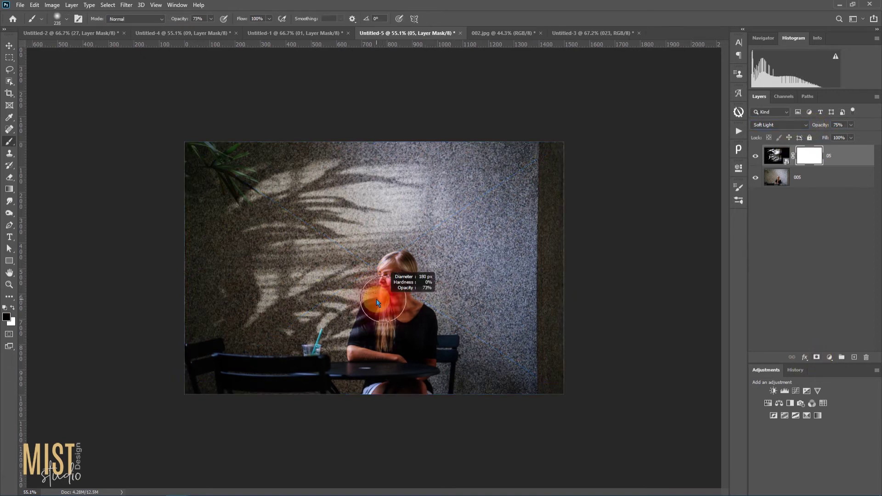
left_click_drag(180, 18, 166, 19)
mouse_move(403, 290)
left_mouse_down()
mouse_move(405, 298)
mouse_move(400, 275)
left_mouse_up()
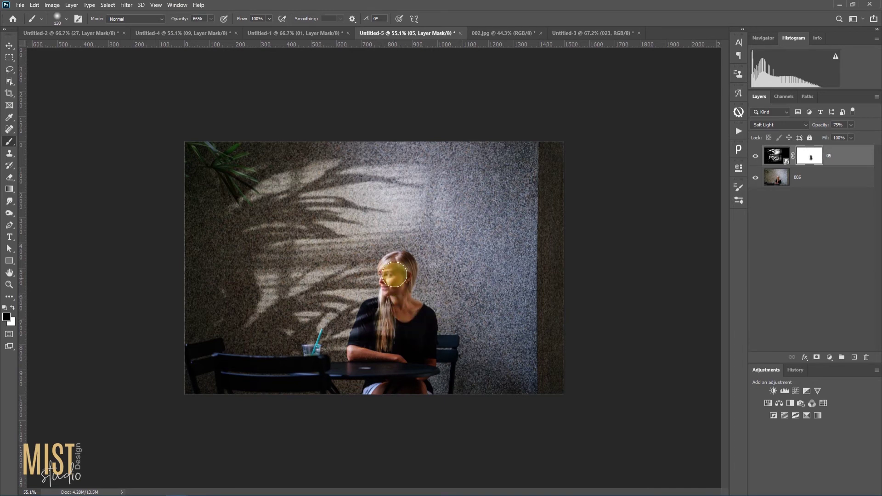
left_click(756, 156)
left_click(756, 156)
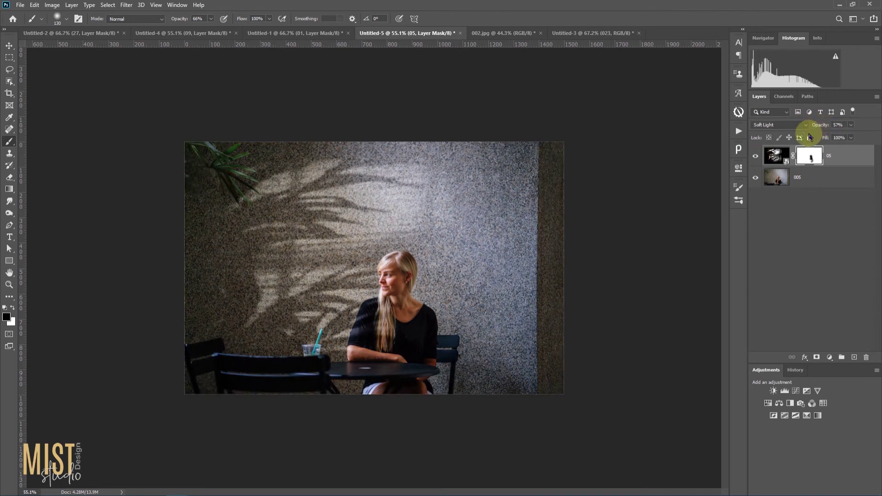
left_click(755, 157)
Step: Add the 02 diagonal blinds shadow to the ballerina photo, mirrored, in Screen mode, nudged right
left_click(510, 34)
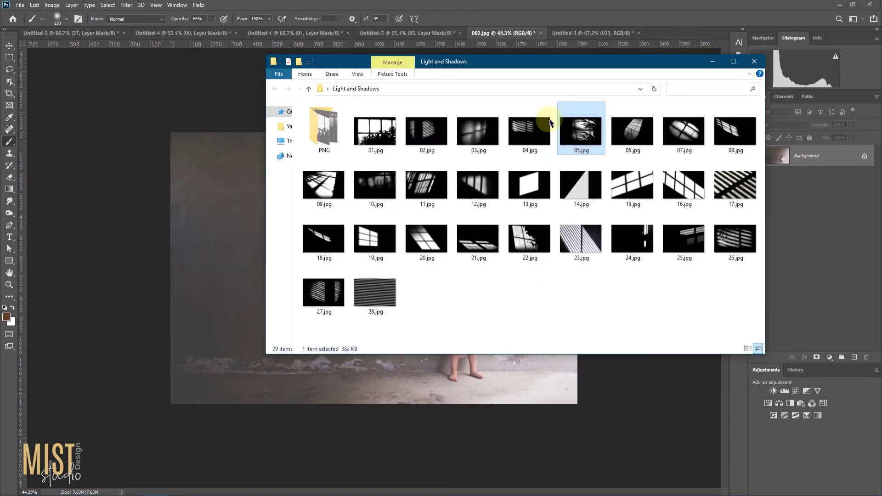
left_click_drag(436, 133, 243, 318)
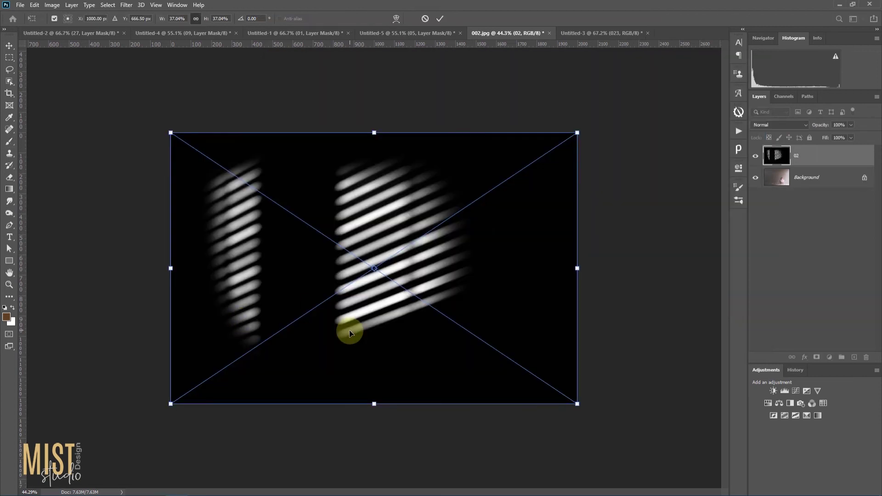
right_click(349, 329)
left_click(393, 474)
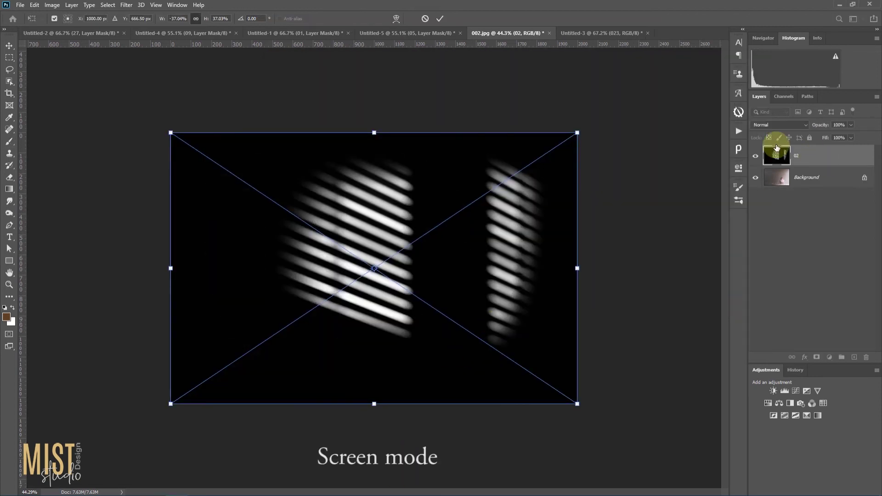
left_click(780, 125)
left_click(765, 199)
left_click_drag(476, 358, 503, 296)
left_click(439, 19)
key("b")
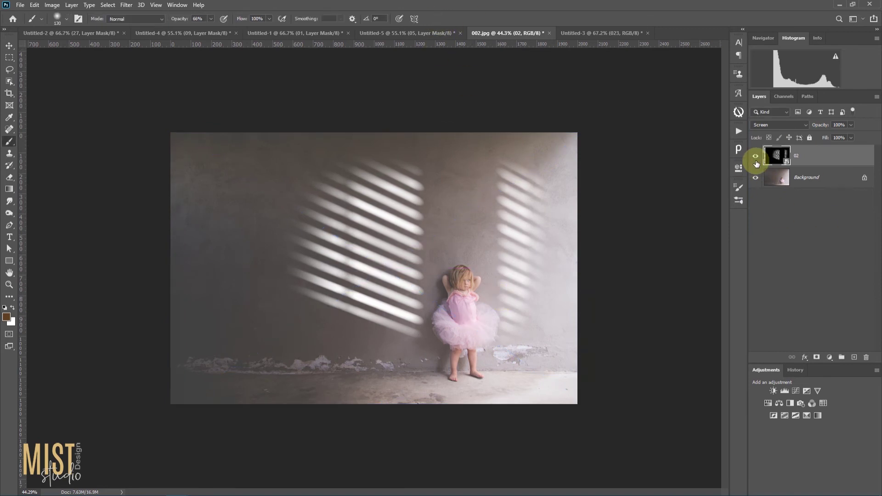
left_click(756, 157)
left_click(756, 157)
Step: Place the 23 stripe shadow over the spectacled portrait, slightly widened, in Color Burn at 45% opacity
left_click(602, 33)
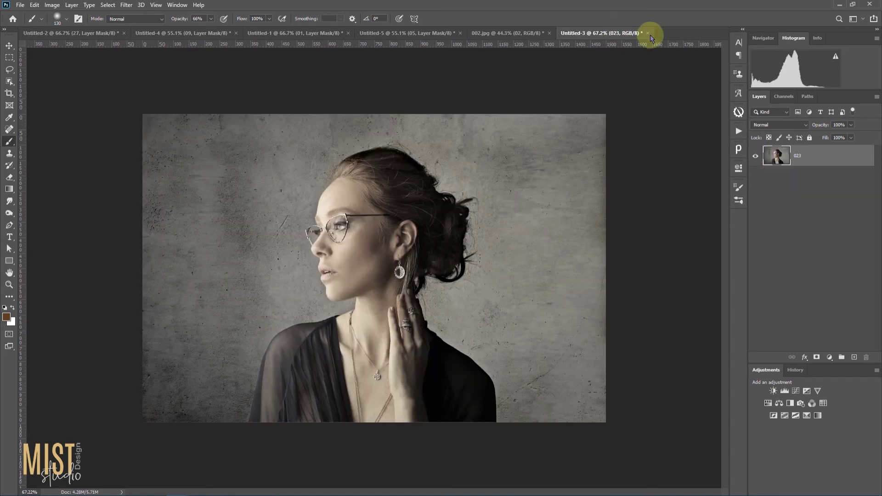
key("v")
left_click_drag(581, 238, 233, 324)
left_click_drag(607, 269, 608, 269)
left_click(781, 125)
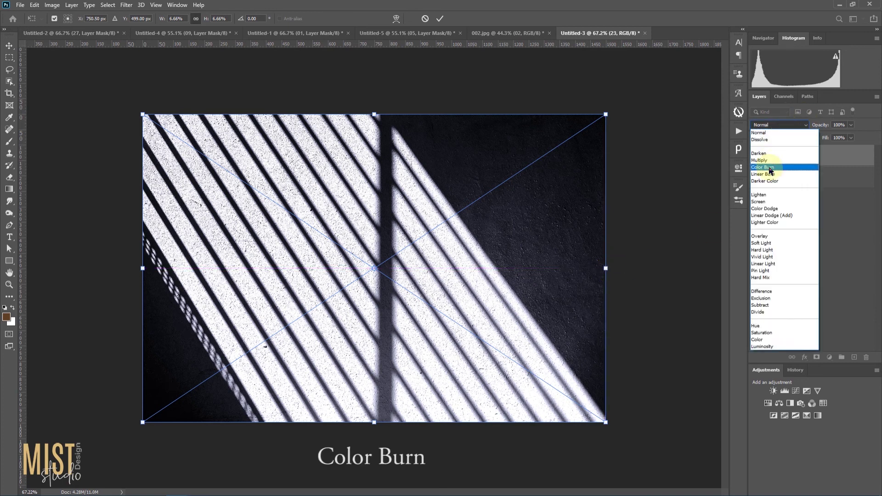
left_click(771, 167)
left_click_drag(819, 125, 794, 129)
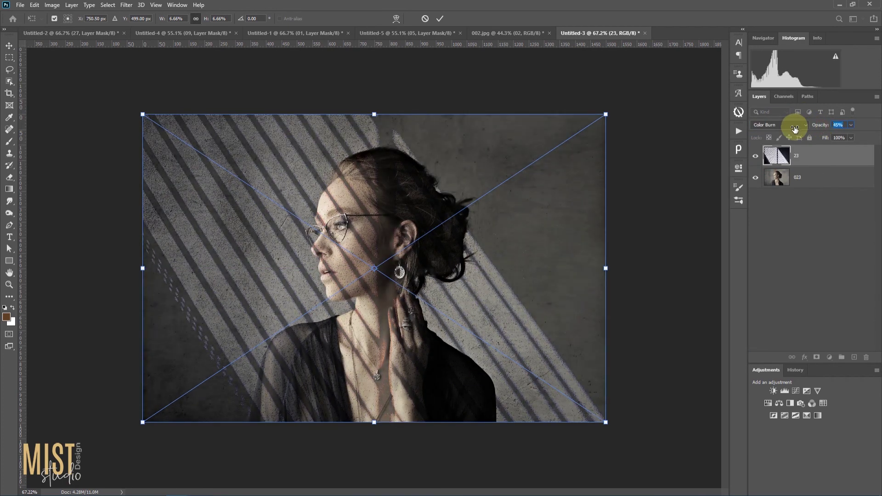
left_click(439, 19)
left_click(827, 178)
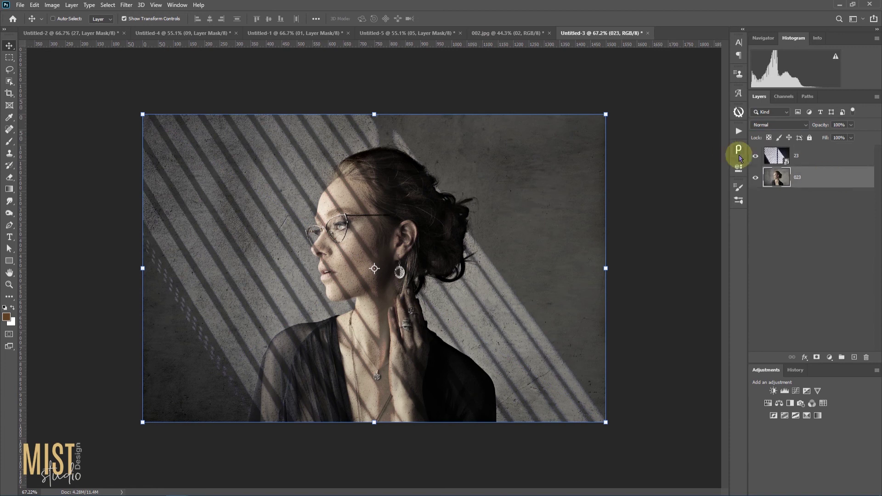
left_click(755, 155)
Step: Select the woman as subject, refine hair edges with Smooth 7 and 0.5 px feather, then target layer 23
left_click(9, 81)
left_click(354, 18)
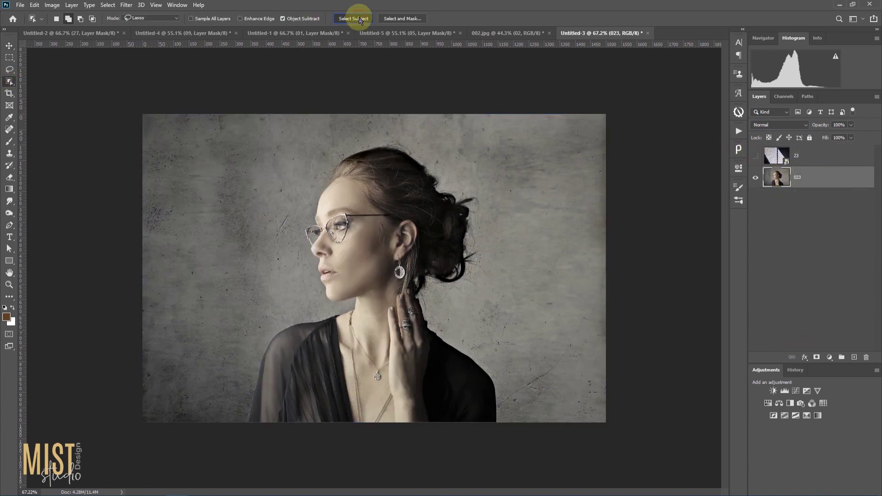
left_click(399, 18)
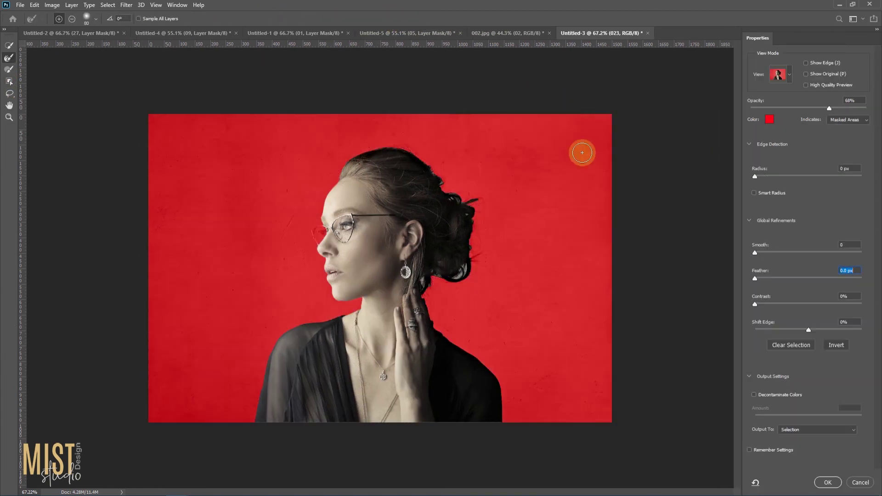
mouse_move(404, 211)
left_mouse_down()
mouse_move(436, 191)
mouse_move(374, 160)
left_mouse_up()
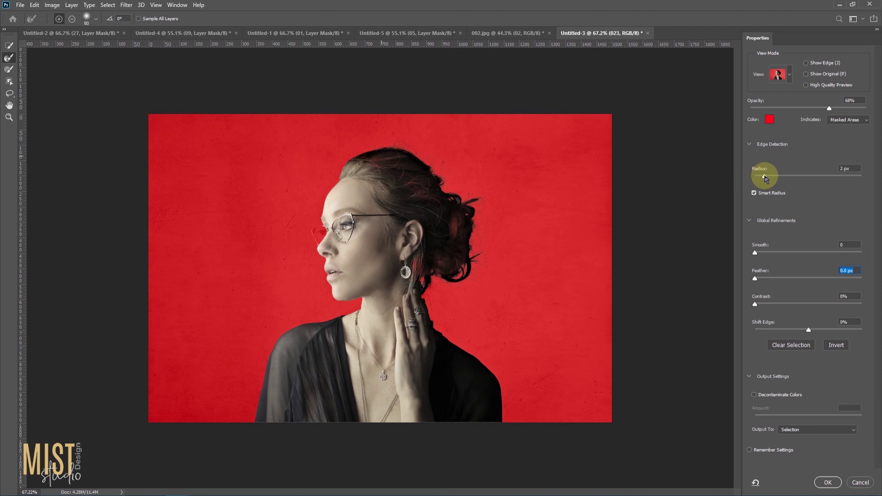
left_click_drag(760, 253, 762, 252)
left_click_drag(754, 278, 758, 278)
left_click(828, 482)
left_click(807, 156)
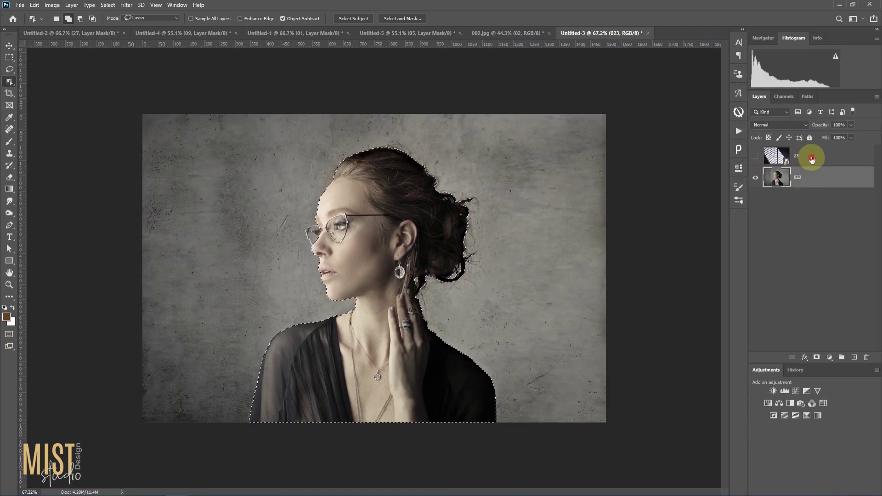
left_click(817, 358)
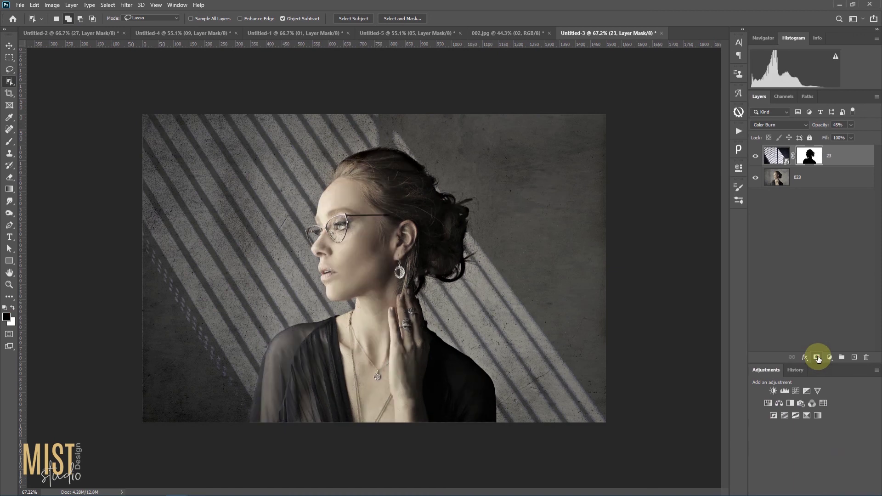
Step: Mask layer 23 off the woman at 43% opacity, brushing some stripes back over her hair
left_click(822, 157)
left_click_drag(824, 127, 822, 127)
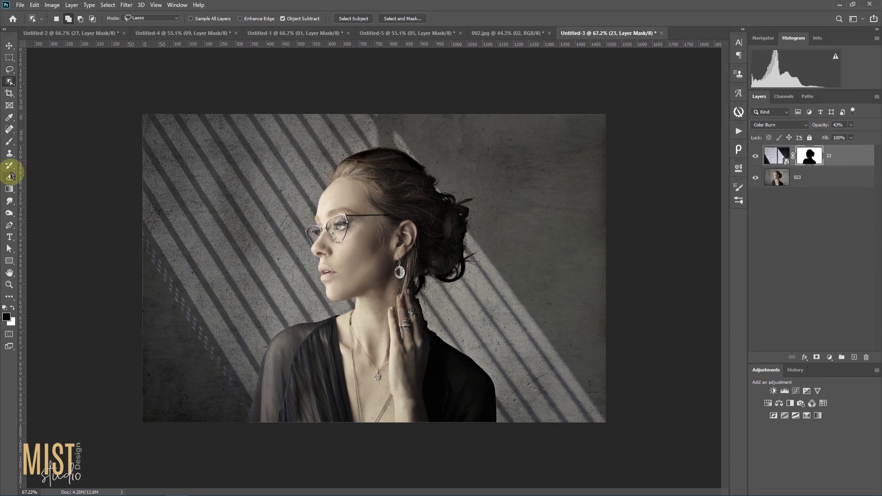
left_click(11, 143)
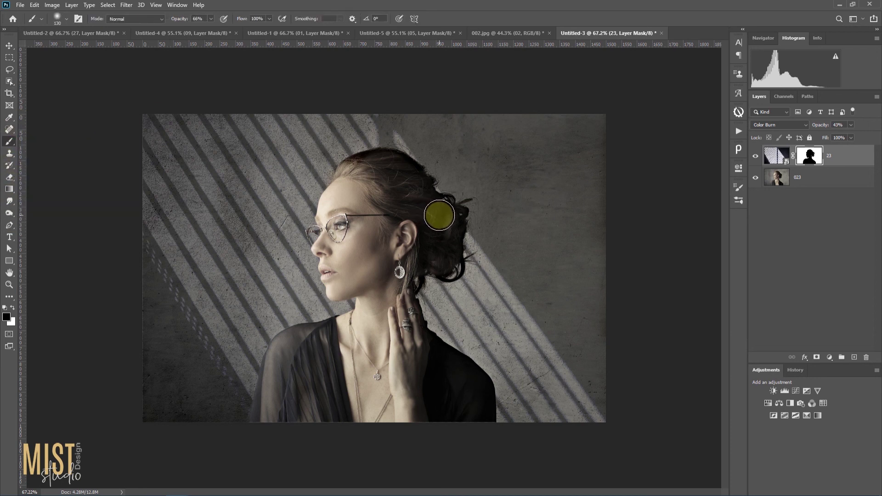
left_click_drag(443, 236, 394, 174)
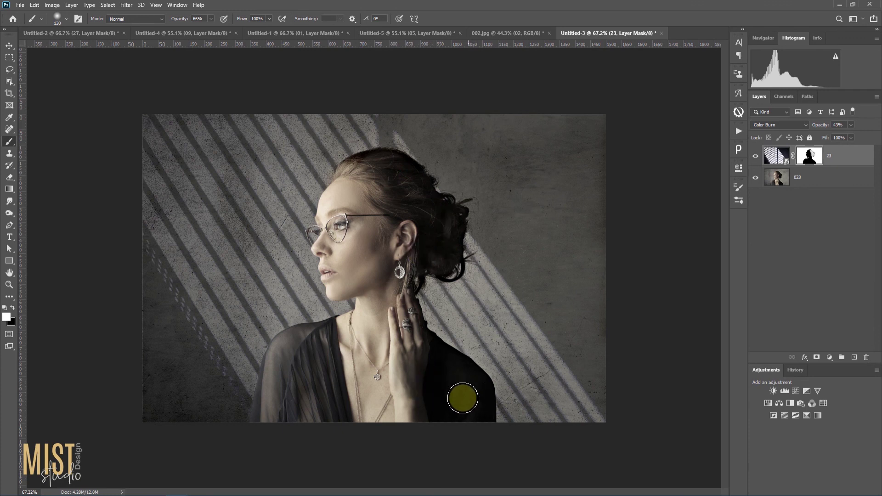
left_click(755, 156)
left_click(755, 157)
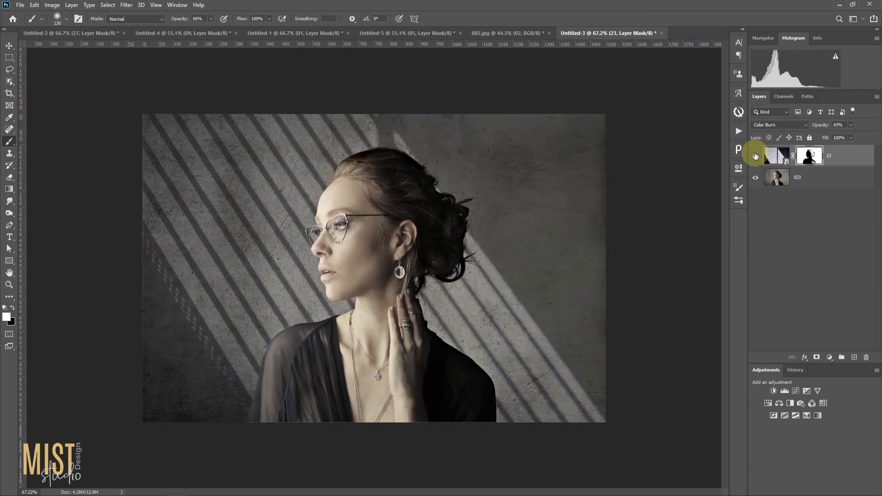